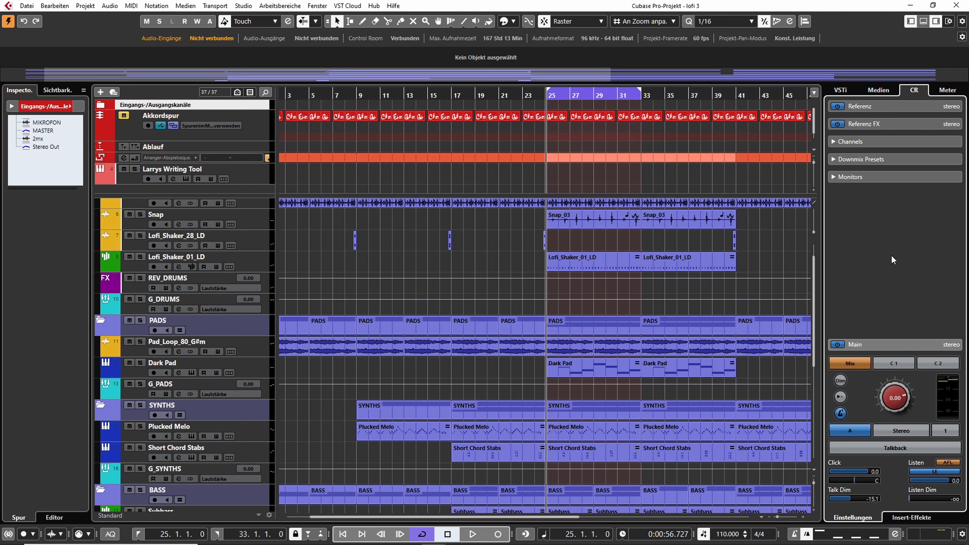
- Open the audio connections and review the input and output bus assignments and the Control Room channels
{"action": "key", "text": "F4"}
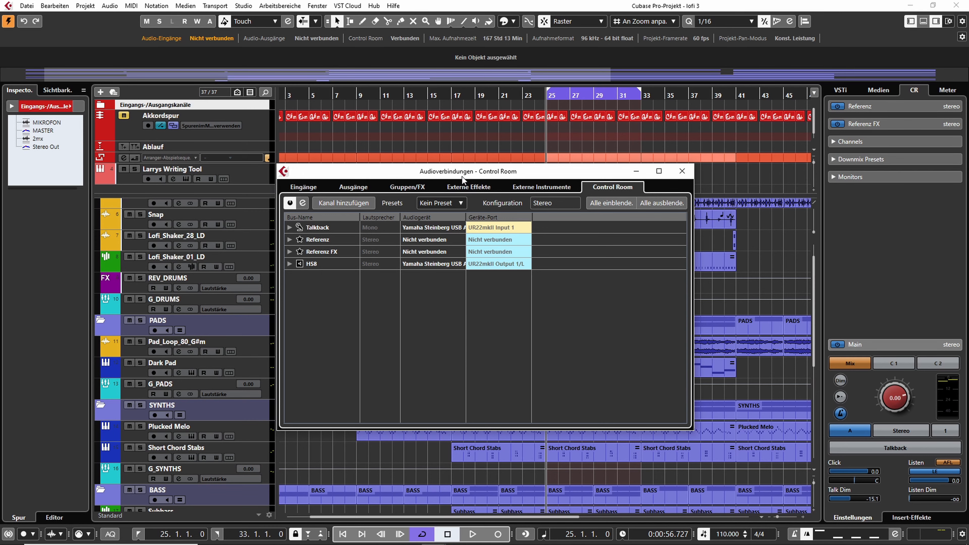
{"action": "left_click_drag", "start_coordinate": [446, 171], "coordinate": [512, 172]}
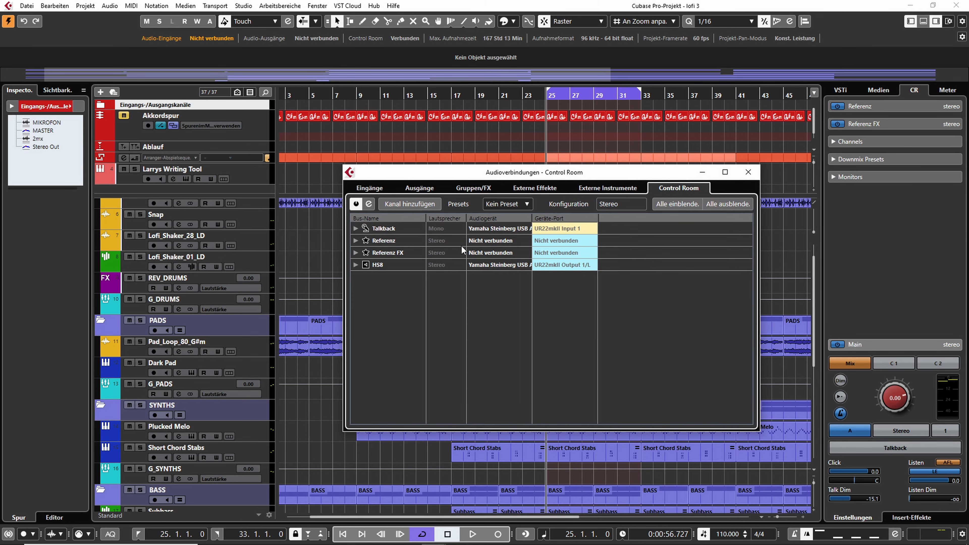
{"action": "left_click", "coordinate": [367, 188]}
{"action": "left_click", "coordinate": [419, 190]}
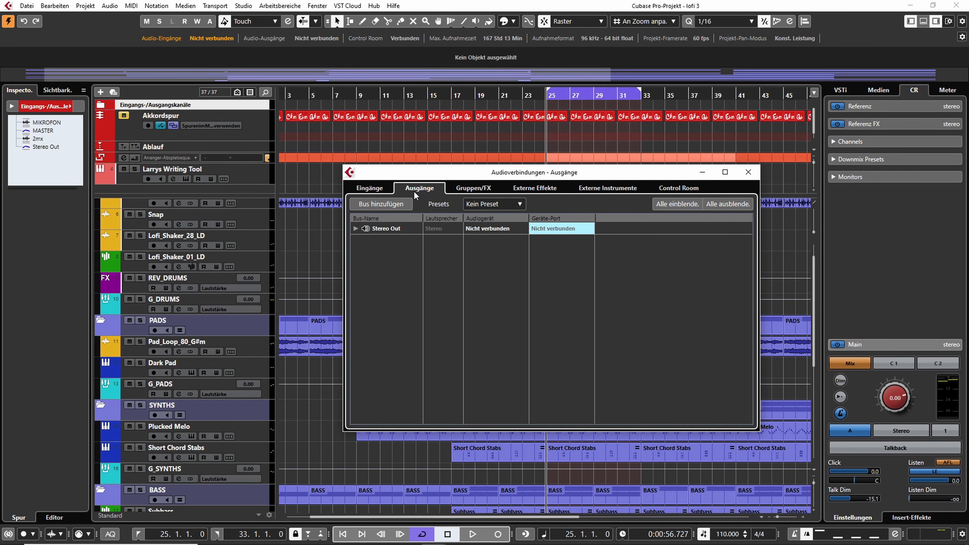
{"action": "left_click", "coordinate": [368, 189]}
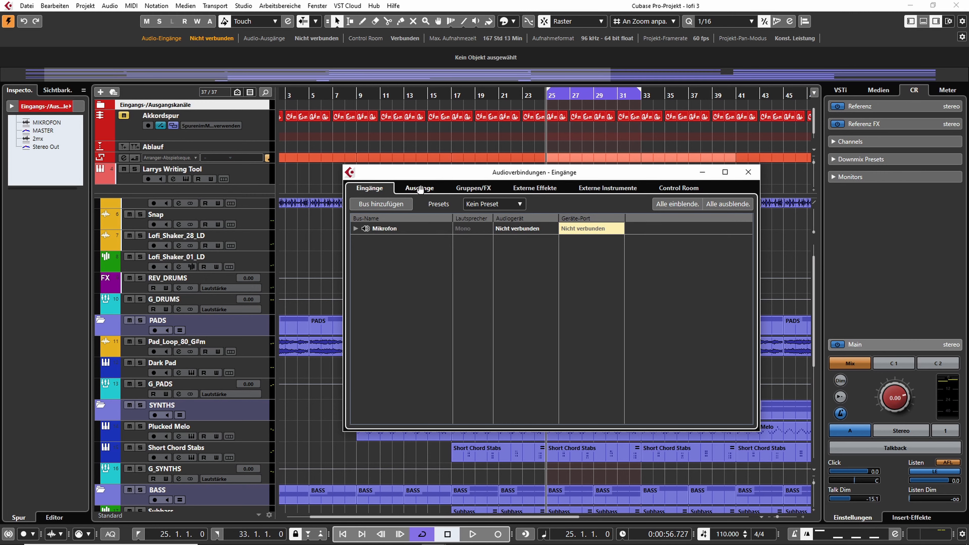
{"action": "left_click", "coordinate": [690, 189]}
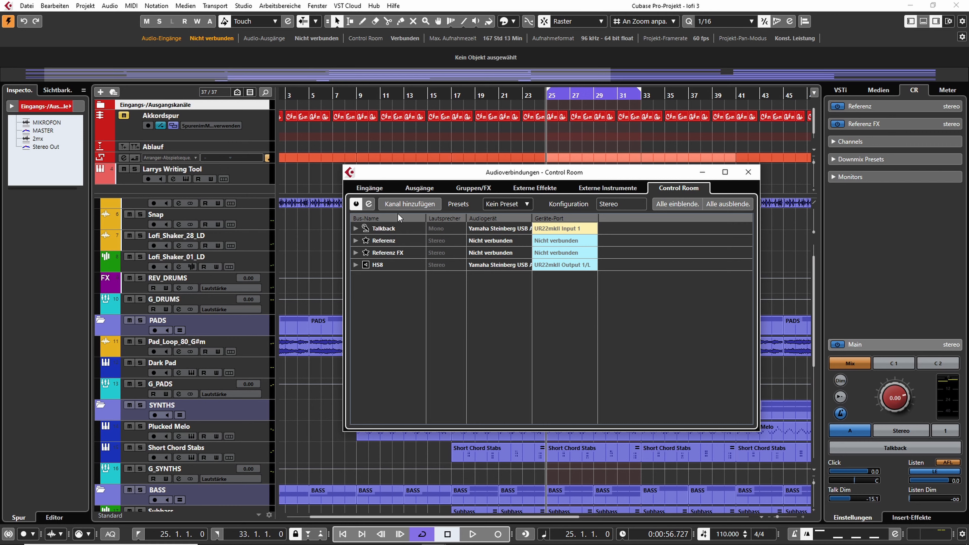
- Review the channel types available for the Control Room, recheck the input and output buses, and close the audio connections
{"action": "left_click", "coordinate": [398, 205]}
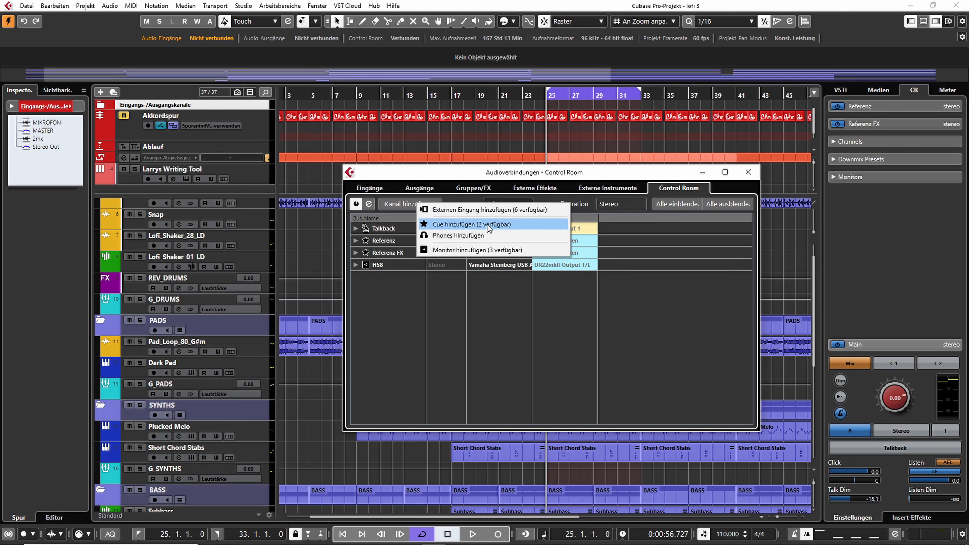
{"action": "left_click", "coordinate": [407, 298]}
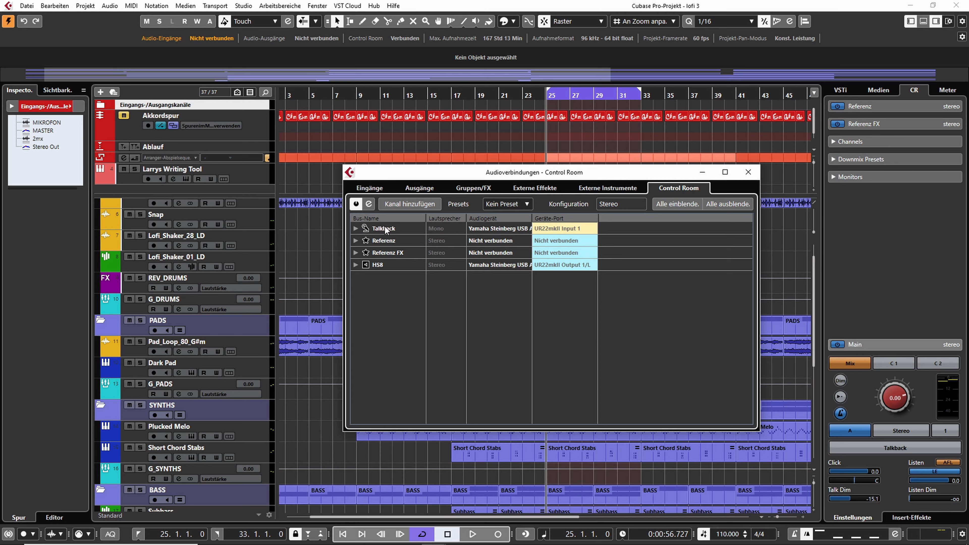
{"action": "left_click", "coordinate": [374, 188]}
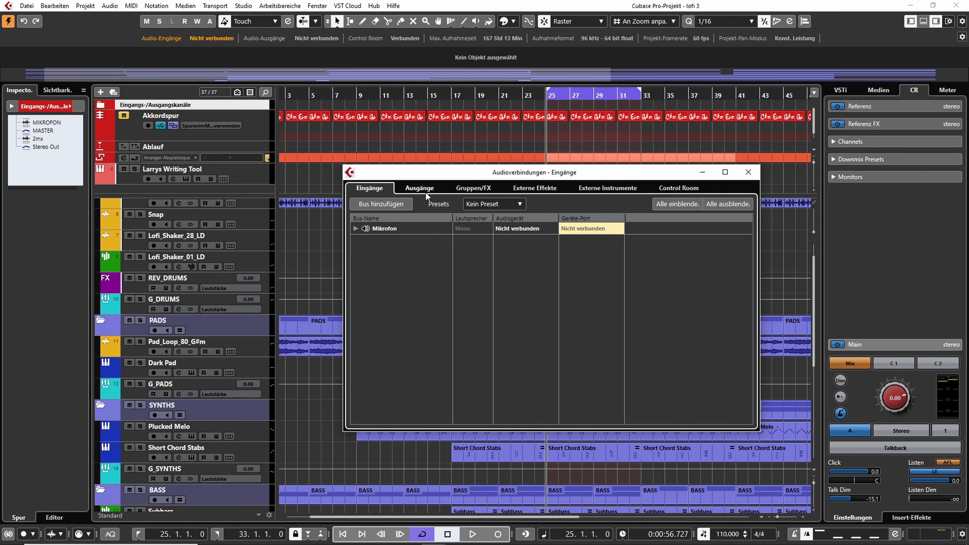
{"action": "left_click", "coordinate": [418, 187]}
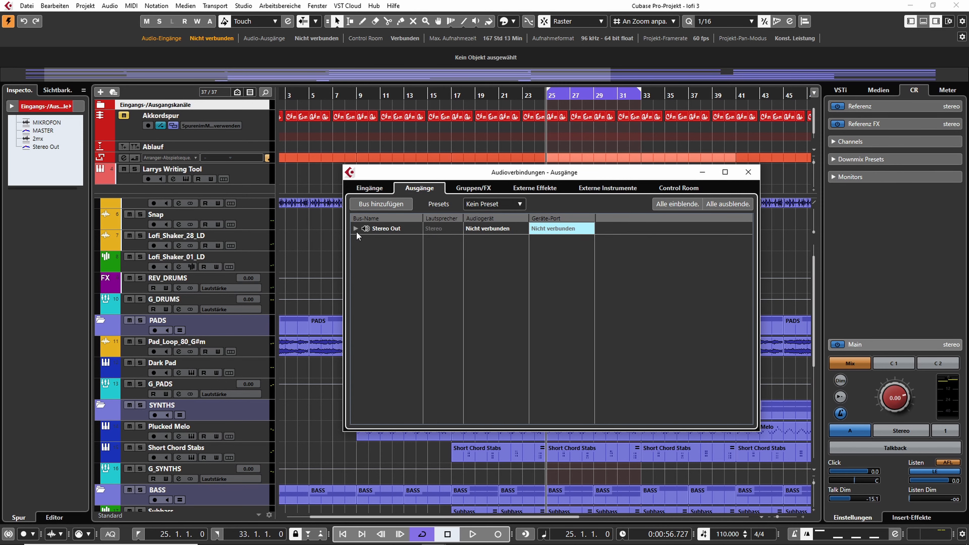
{"action": "left_click", "coordinate": [677, 189]}
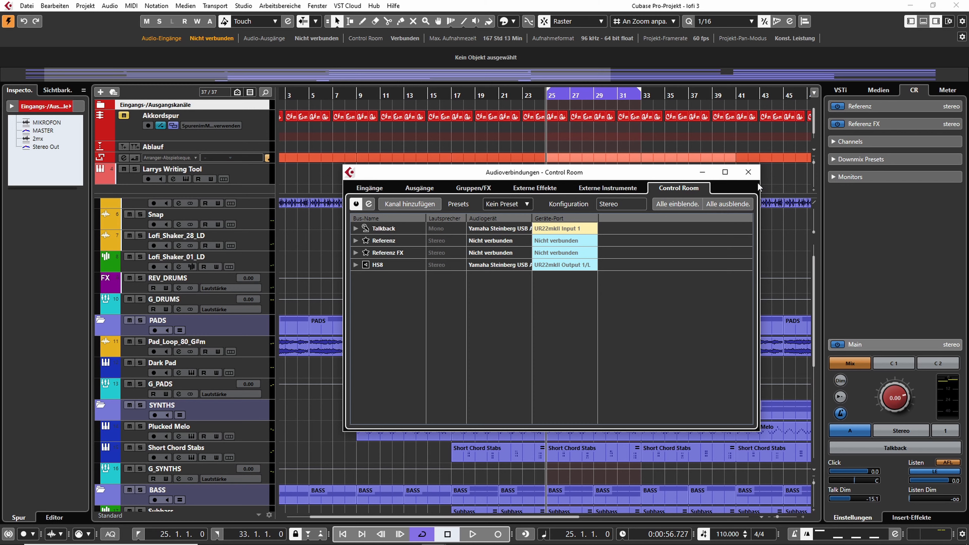
{"action": "left_click", "coordinate": [748, 172]}
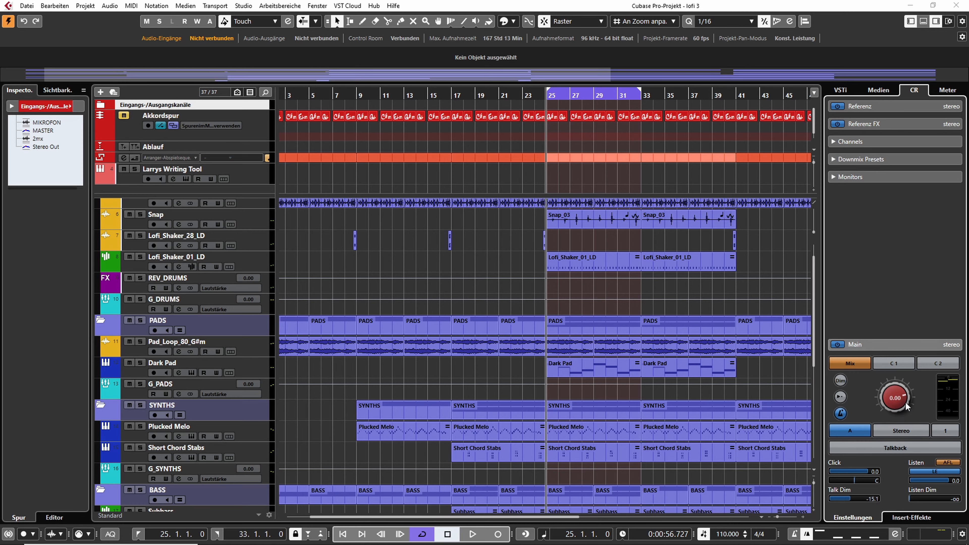
- Look over the MixConsole, and during looped playback set the Control Room output level to -2.13 dB
{"action": "key", "text": "F3"}
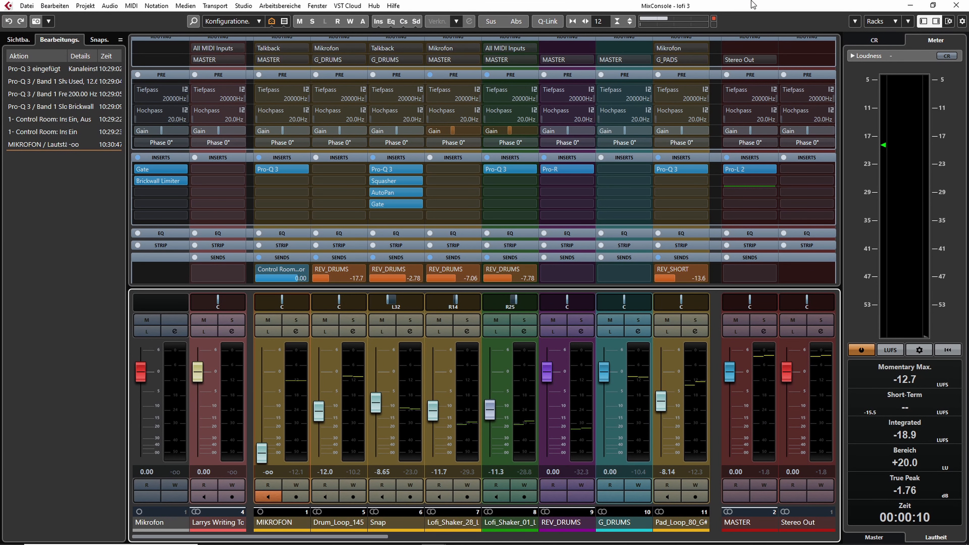
{"action": "key", "text": "F3"}
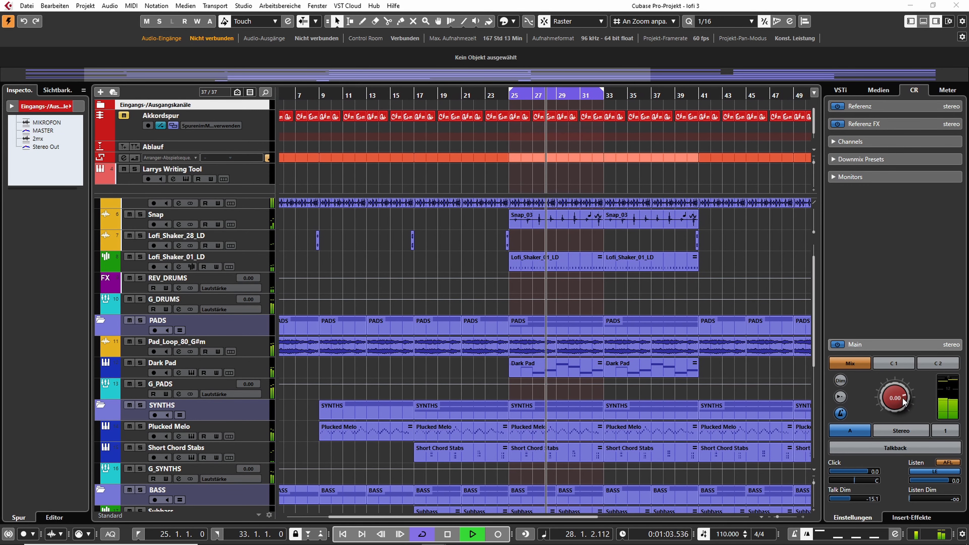
{"action": "scroll", "coordinate": [901, 401], "scroll_direction": "down", "scroll_amount": 2}
{"action": "scroll", "coordinate": [901, 399], "scroll_direction": "down", "scroll_amount": 10}
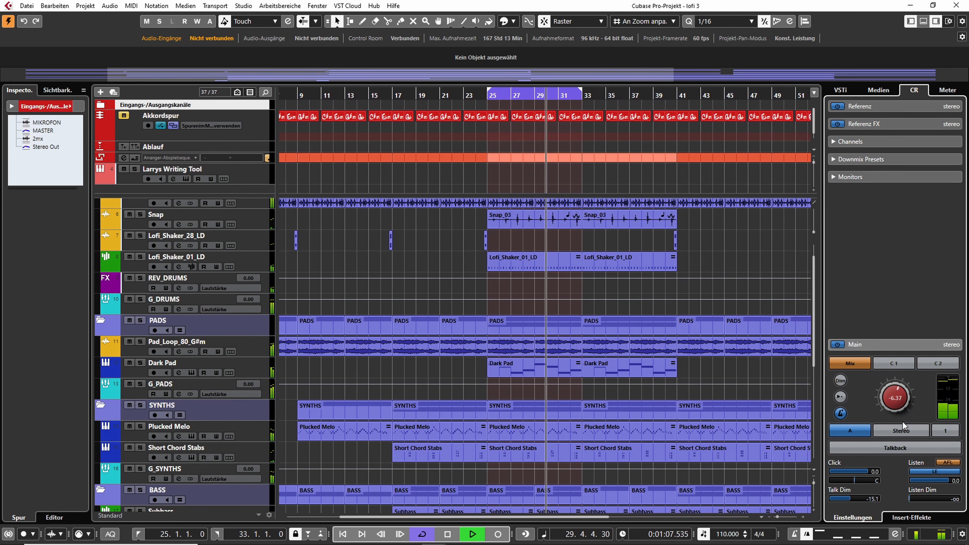
{"action": "scroll", "coordinate": [899, 398], "scroll_direction": "down", "scroll_amount": 12}
{"action": "scroll", "coordinate": [899, 399], "scroll_direction": "down", "scroll_amount": 12}
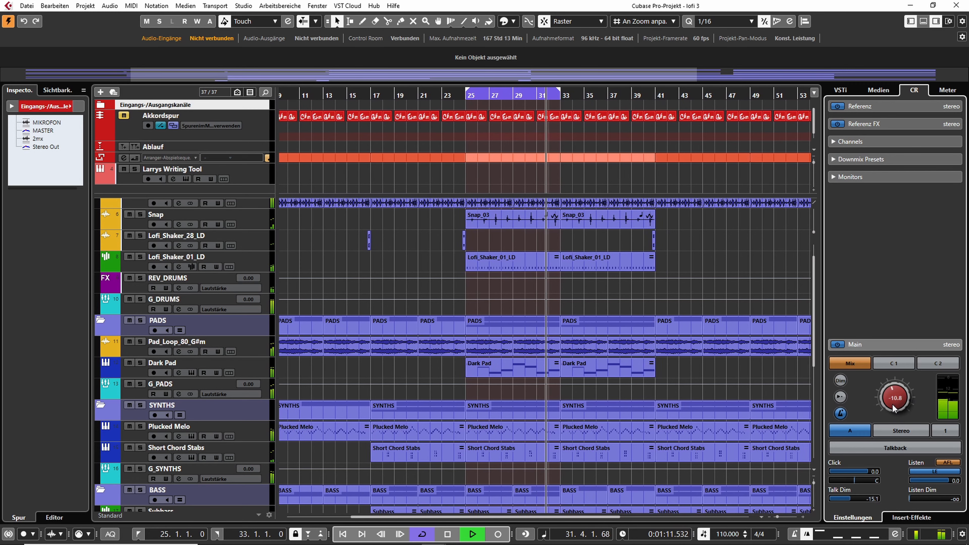
{"action": "scroll", "coordinate": [891, 389], "scroll_direction": "up", "scroll_amount": 20}
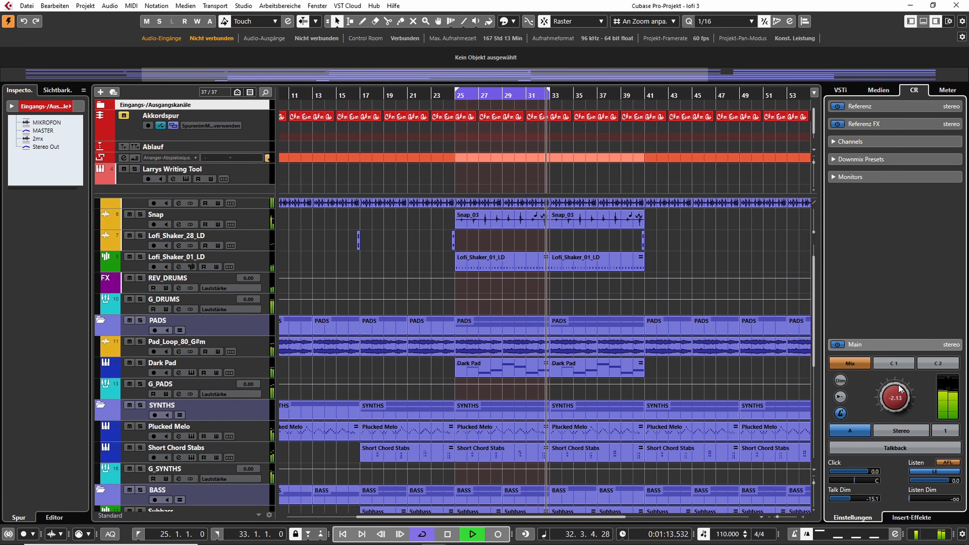
{"action": "scroll", "coordinate": [897, 403], "scroll_direction": "down", "scroll_amount": 1}
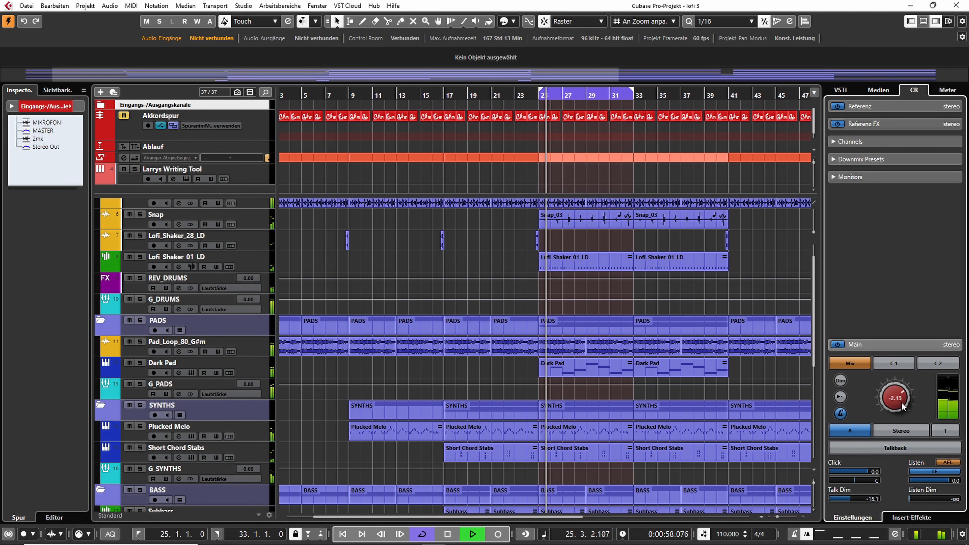
{"action": "key", "text": "space"}
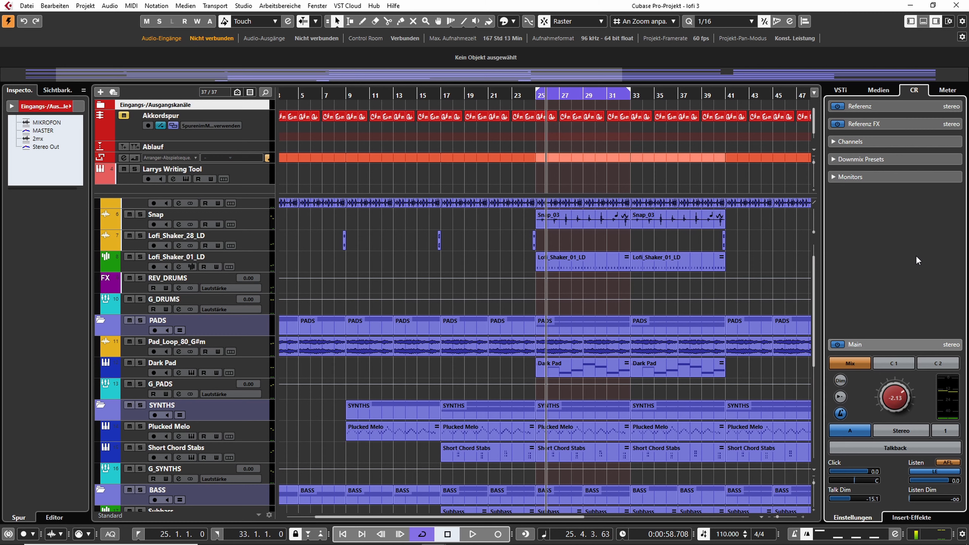
- Show the Control Room insert effects, compare the channels with the audio connections, and examine the Talkback inserts
{"action": "left_click", "coordinate": [909, 518]}
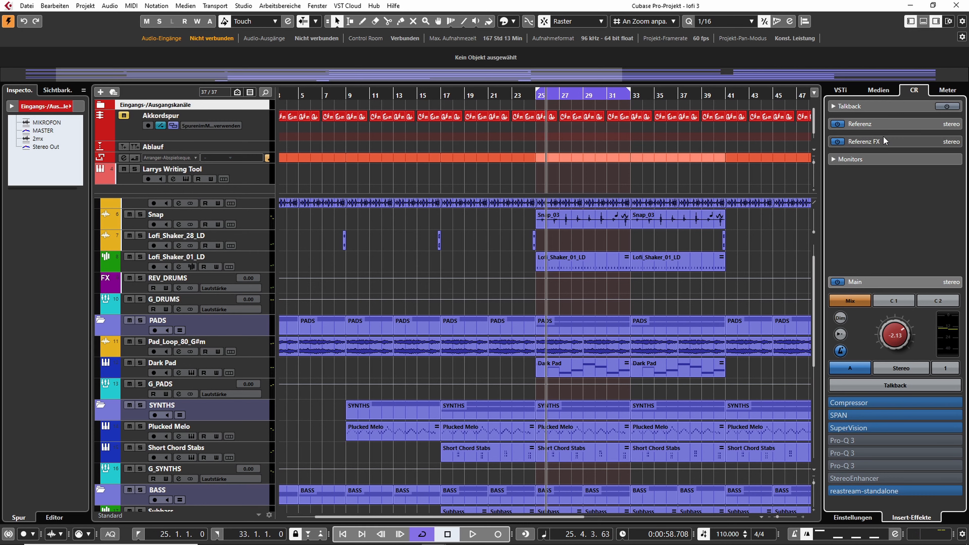
{"action": "key", "text": "F4"}
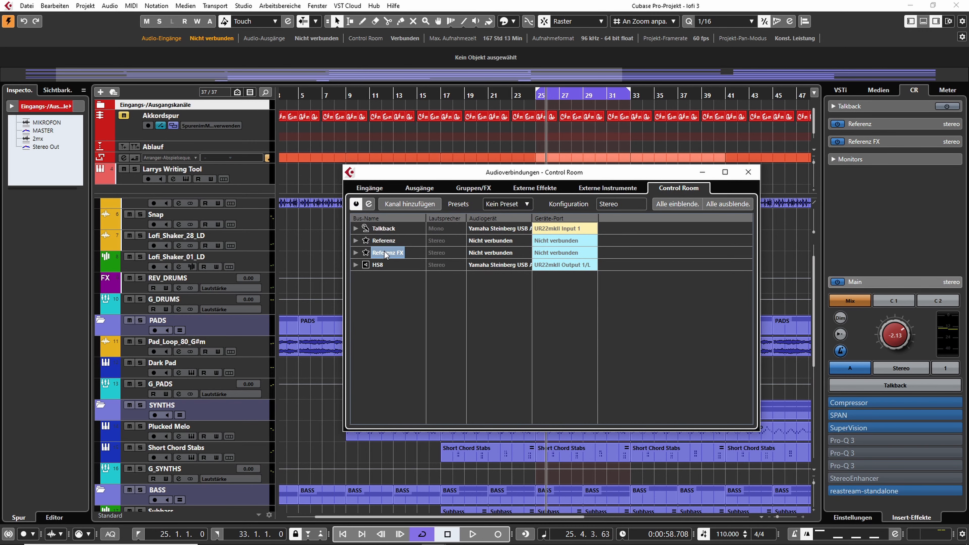
{"action": "left_click", "coordinate": [754, 173]}
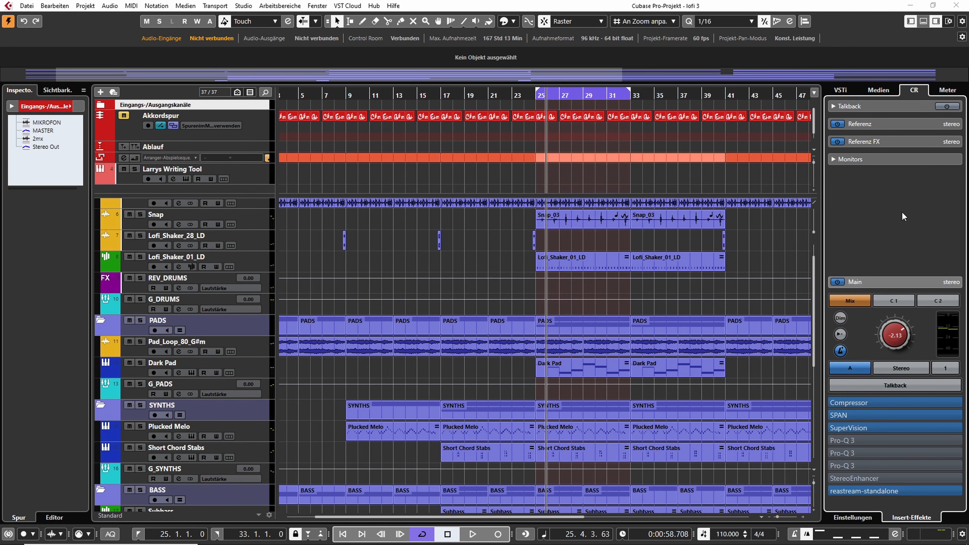
{"action": "left_click", "coordinate": [834, 106]}
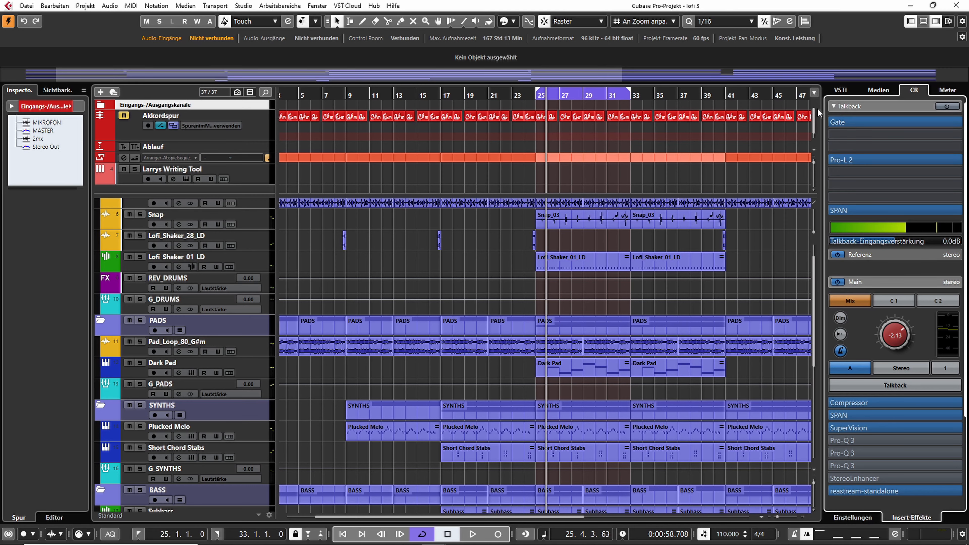
{"action": "left_click", "coordinate": [832, 107]}
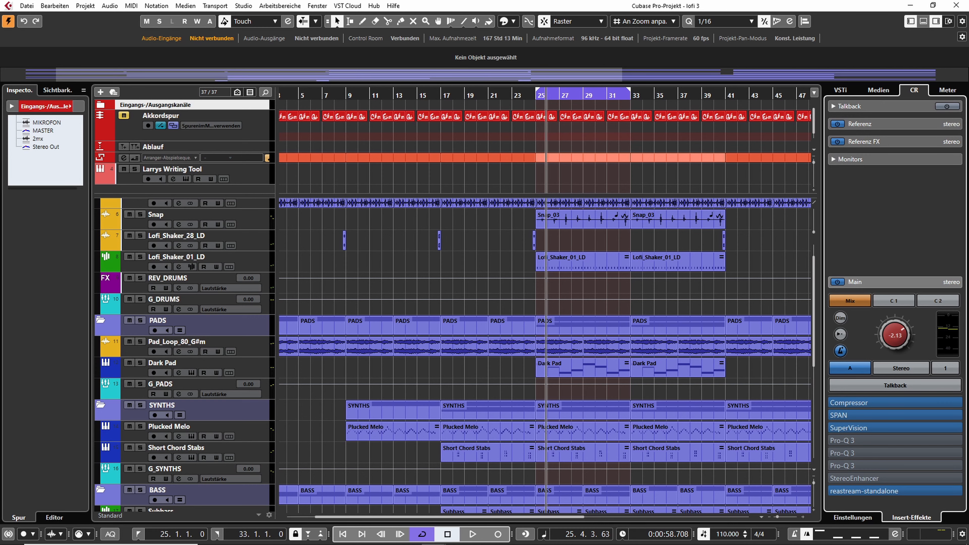
- Open the Compressor in the main Control Room inserts to examine its settings, and close it
{"action": "mouse_move", "coordinate": [940, 399]}
{"action": "mouse_move", "coordinate": [905, 427]}
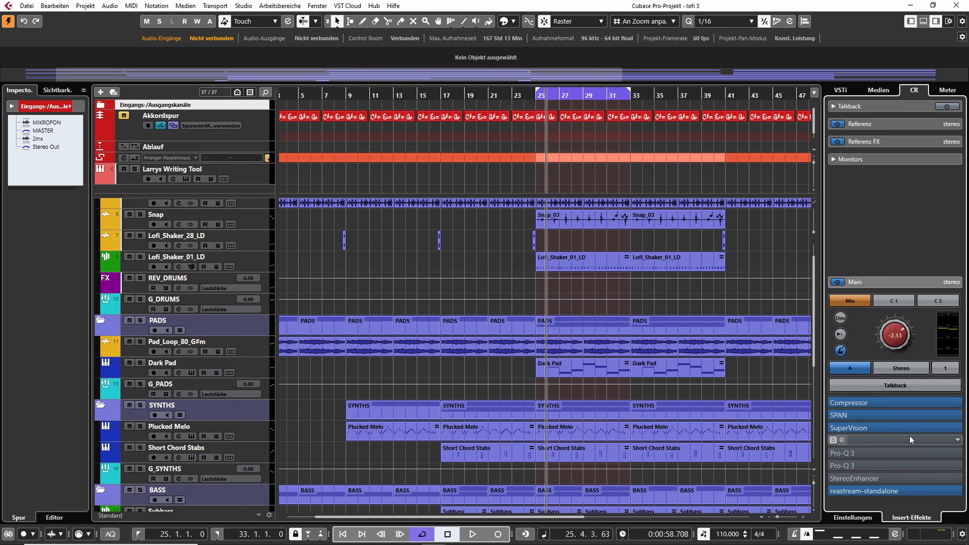
{"action": "left_click", "coordinate": [892, 403]}
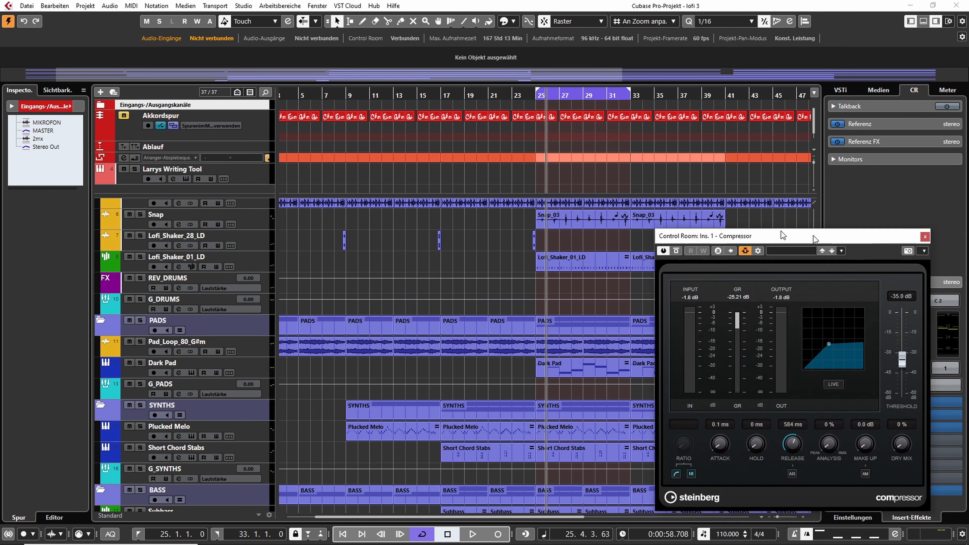
{"action": "left_click_drag", "start_coordinate": [780, 230], "coordinate": [680, 183]}
{"action": "left_click", "coordinate": [821, 188]}
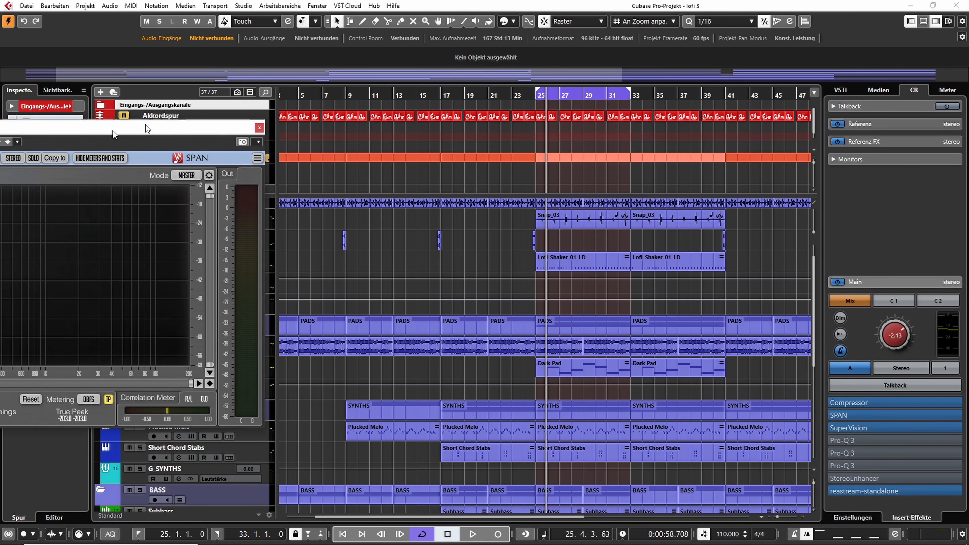
- Examine the looped playback's spectrum in the SPAN insert, and take a look at the SuperVision insert
{"action": "key", "text": "space"}
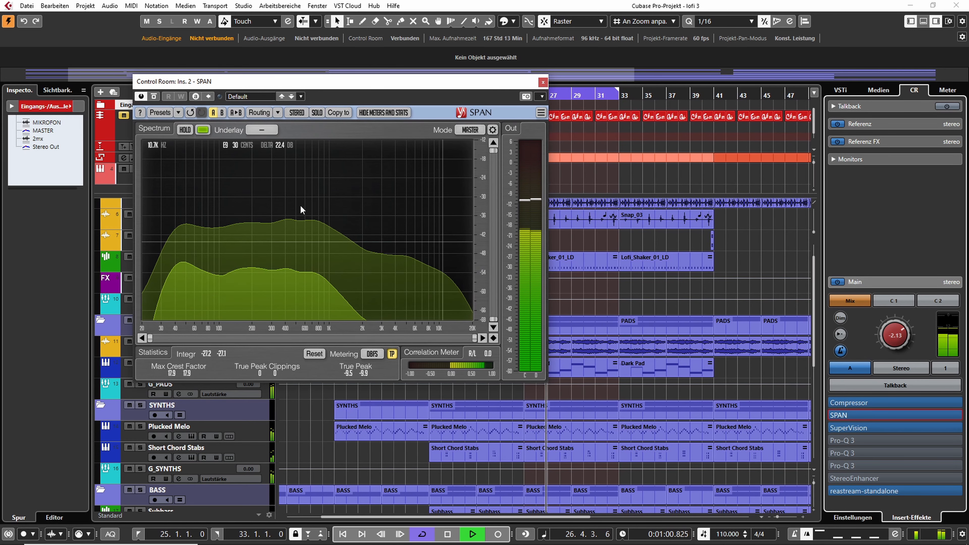
{"action": "key", "text": "space"}
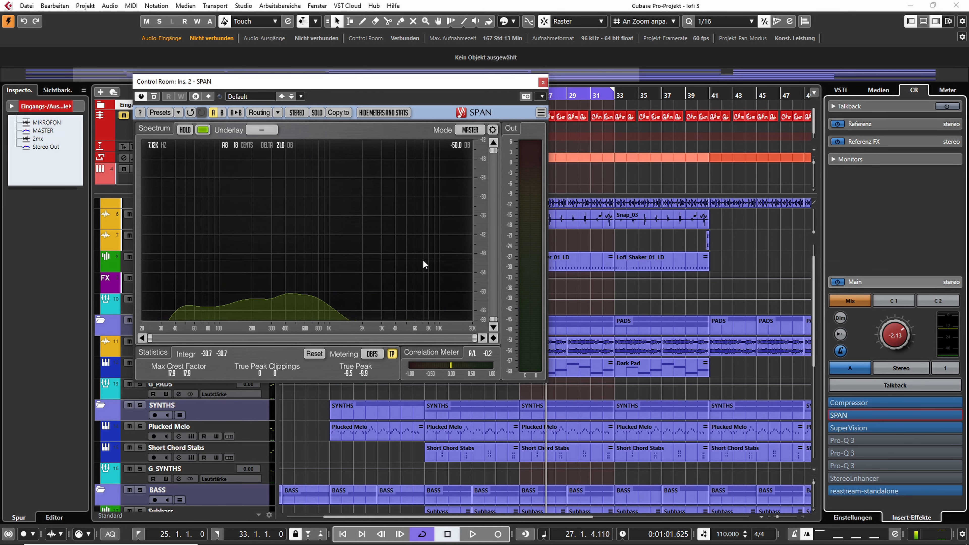
{"action": "left_click", "coordinate": [543, 82]}
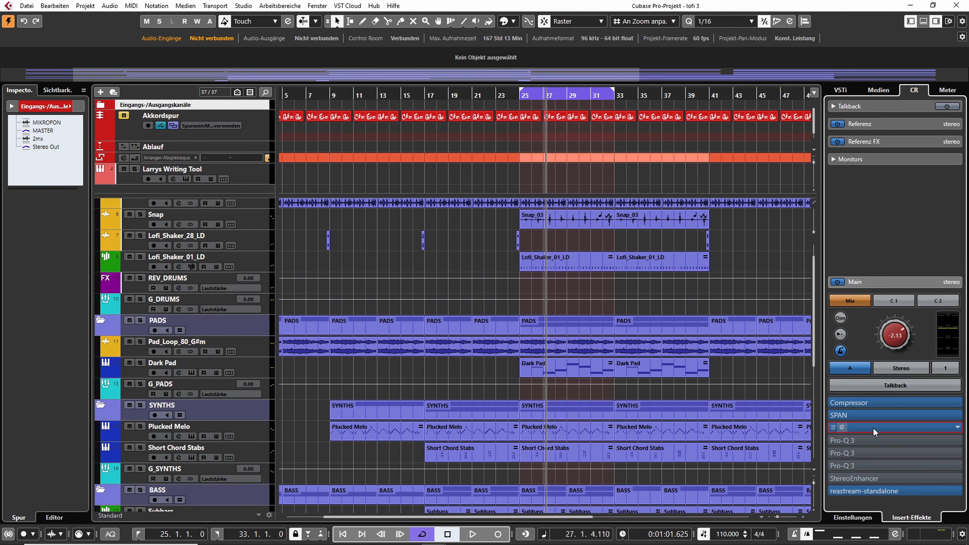
{"action": "mouse_move", "coordinate": [968, 12]}
{"action": "left_mouse_down"}
{"action": "mouse_move", "coordinate": [701, 11]}
{"action": "mouse_move", "coordinate": [610, 26]}
{"action": "mouse_move", "coordinate": [573, 14]}
{"action": "mouse_move", "coordinate": [968, 10]}
{"action": "mouse_move", "coordinate": [968, 2]}
{"action": "left_mouse_up"}
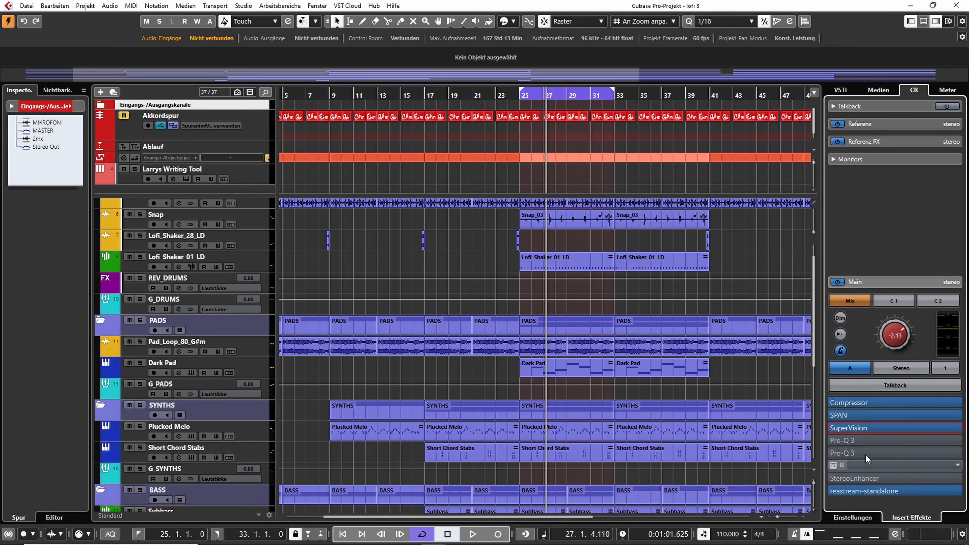
- Open the first Pro-Q 3 in the main Control Room inserts to examine its filter curve, and close it
{"action": "left_click", "coordinate": [878, 441]}
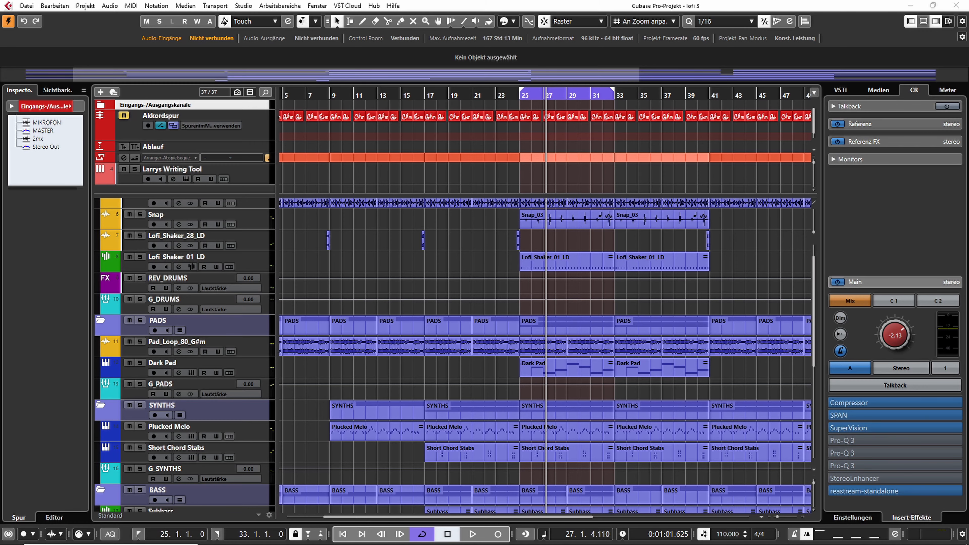
{"action": "left_click_drag", "start_coordinate": [968, 95], "coordinate": [501, 92]}
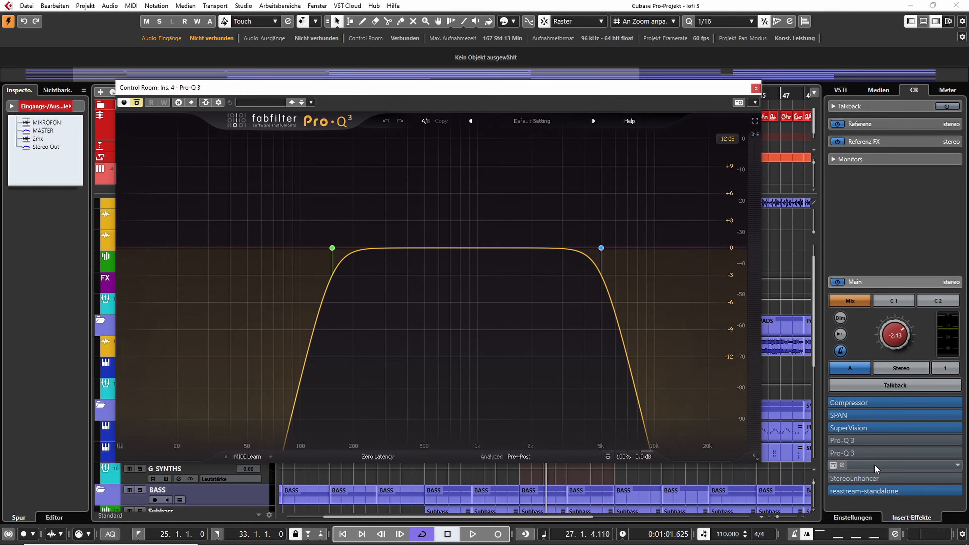
{"action": "left_click", "coordinate": [756, 89]}
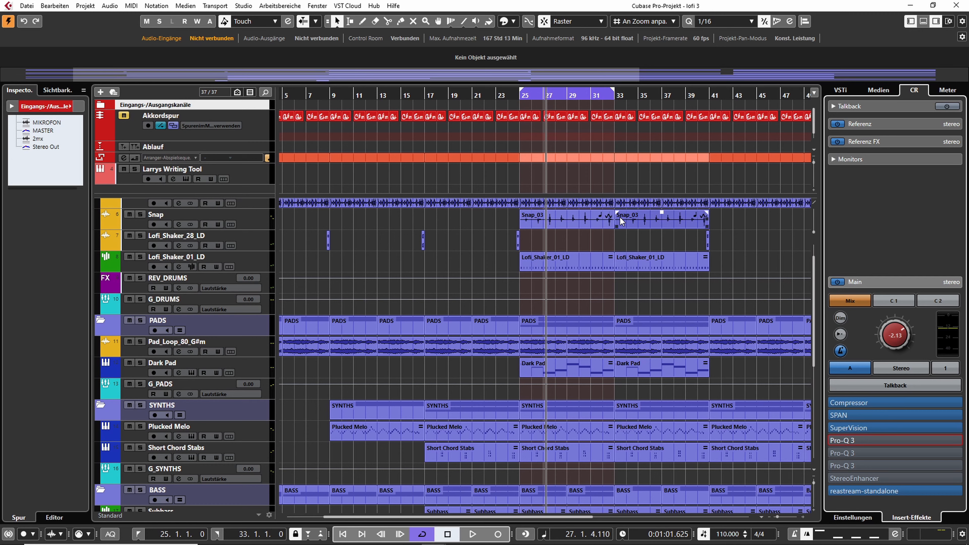
- Examine the StereoEnhancer in the main Control Room inserts, close it, and toggle the downmix preset away from Stereo and back
{"action": "left_click", "coordinate": [894, 478]}
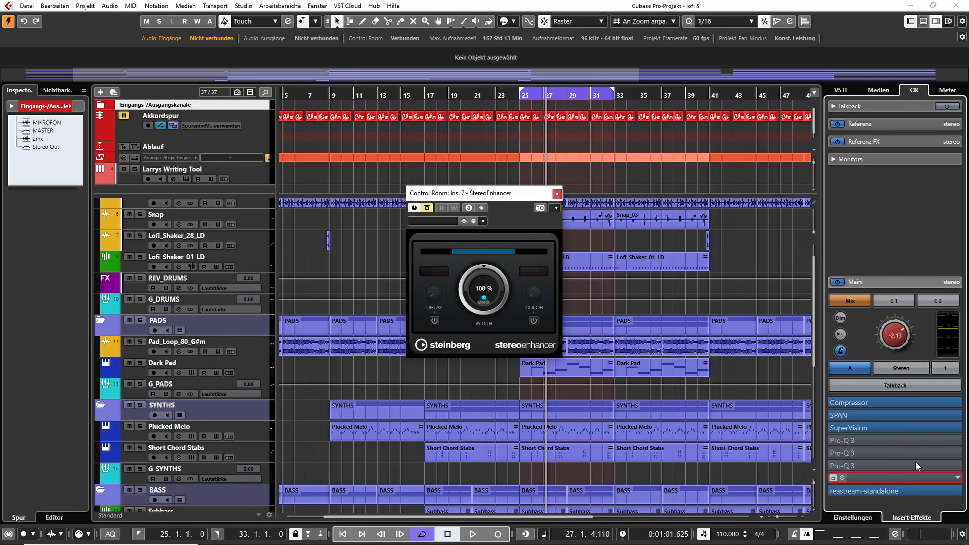
{"action": "left_click_drag", "start_coordinate": [484, 188], "coordinate": [465, 193]}
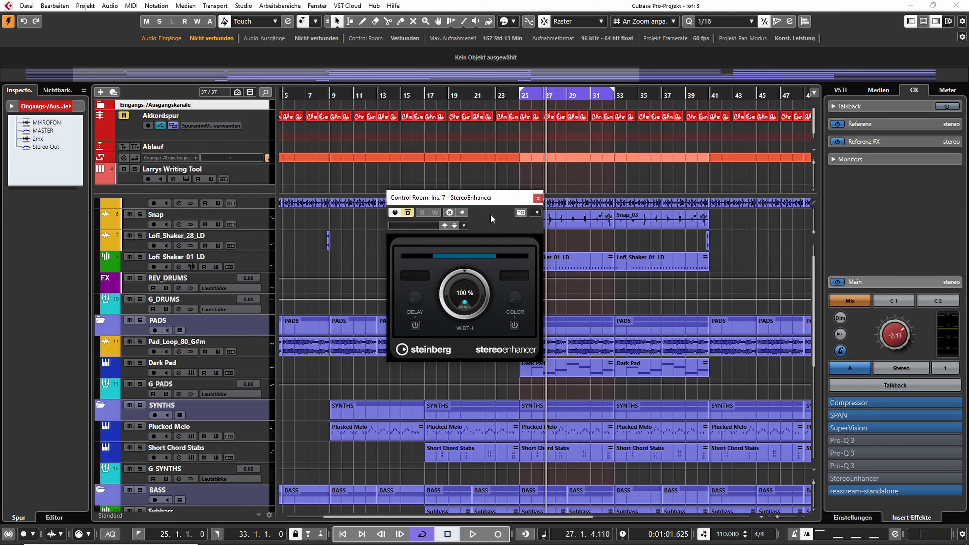
{"action": "left_click", "coordinate": [538, 198]}
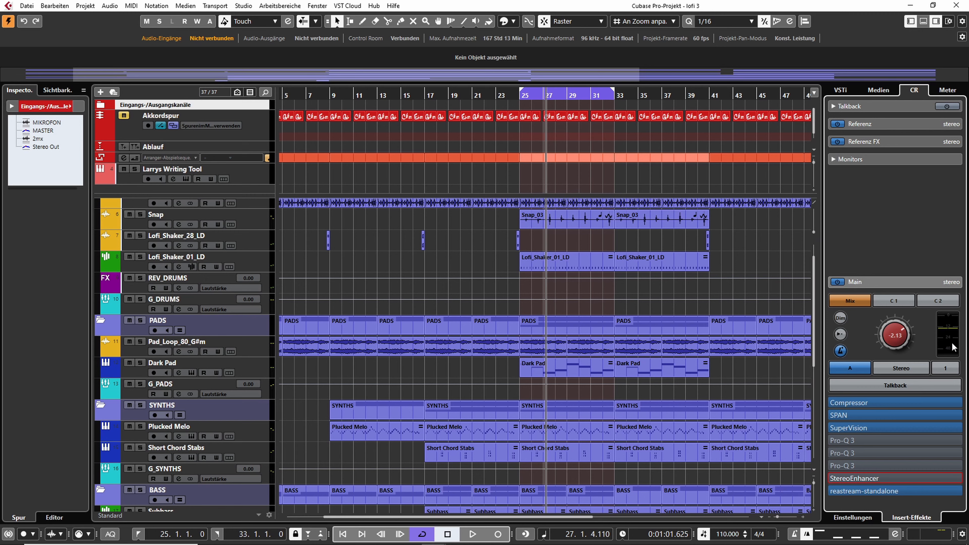
{"action": "left_click", "coordinate": [908, 366]}
{"action": "left_click", "coordinate": [908, 367]}
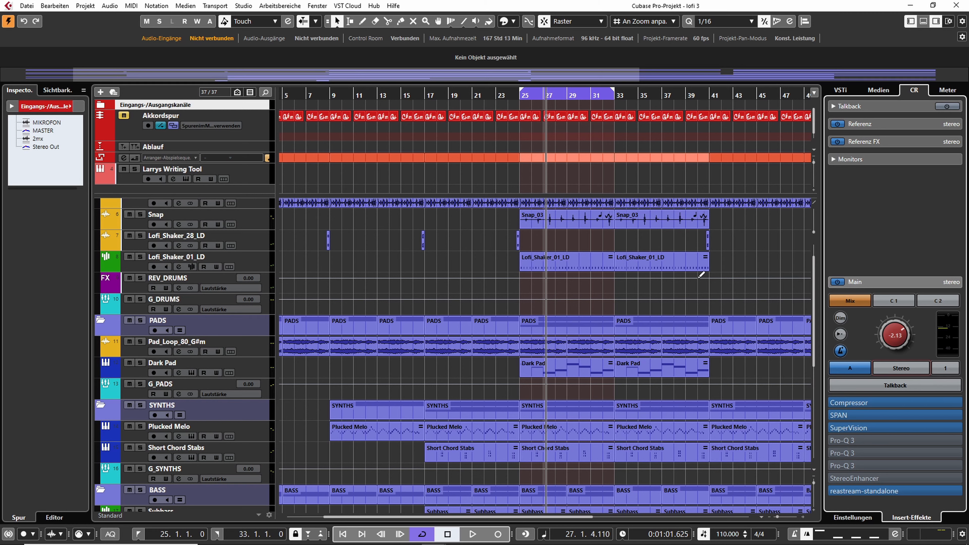
- Show the Control Room settings with the Click and Listen levels, and open the MixConsole with the channels' sends in view
{"action": "left_click", "coordinate": [855, 518]}
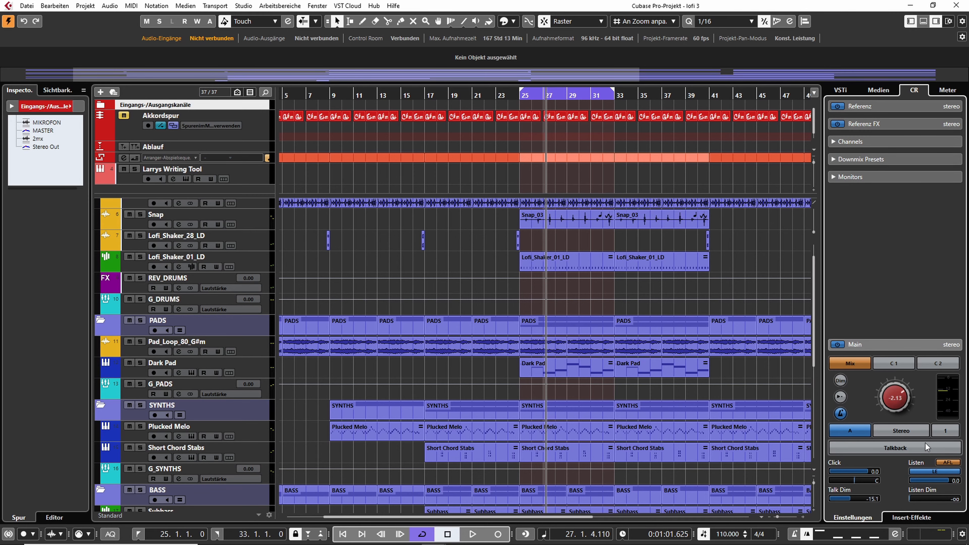
{"action": "key", "text": "F3"}
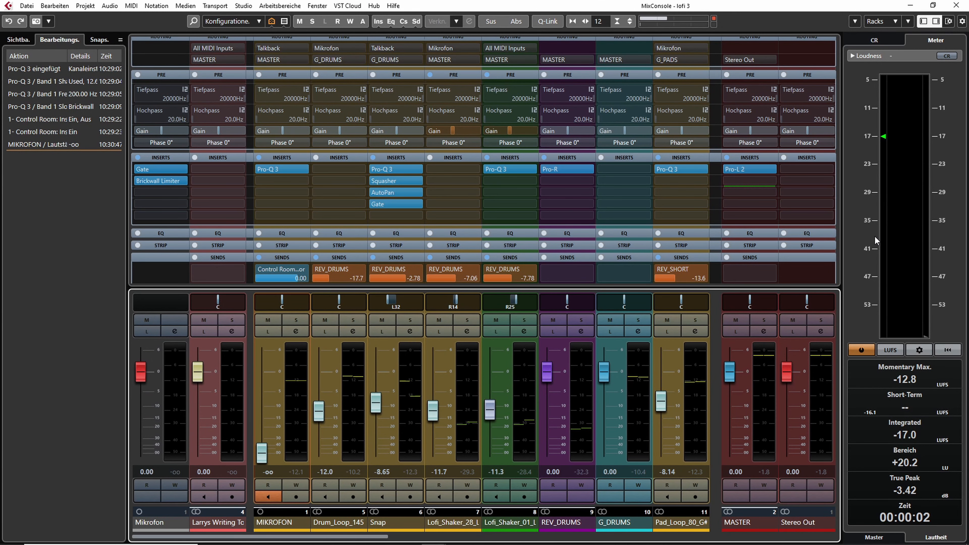
{"action": "key", "text": "space"}
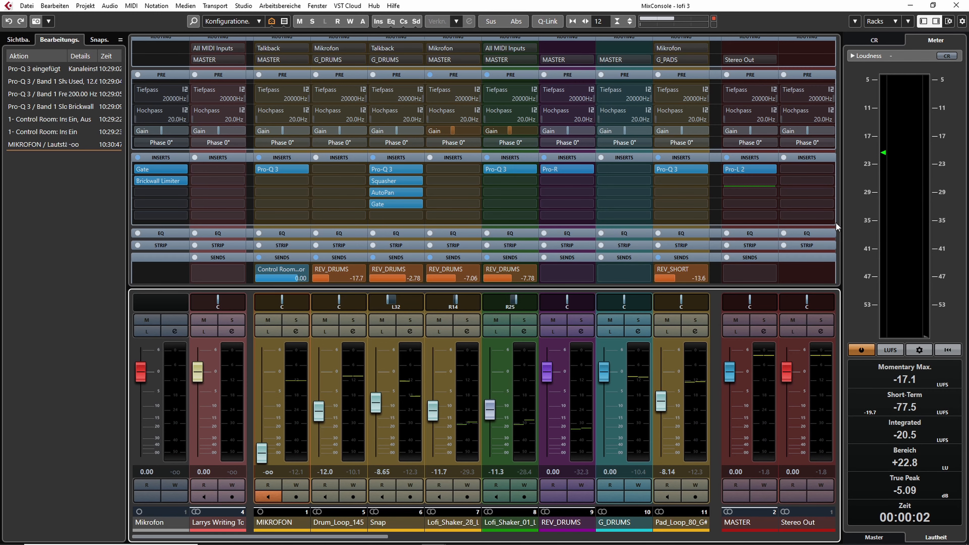
{"action": "scroll", "coordinate": [838, 136], "scroll_direction": "down", "scroll_amount": 1}
{"action": "scroll", "coordinate": [836, 190], "scroll_direction": "down", "scroll_amount": 4}
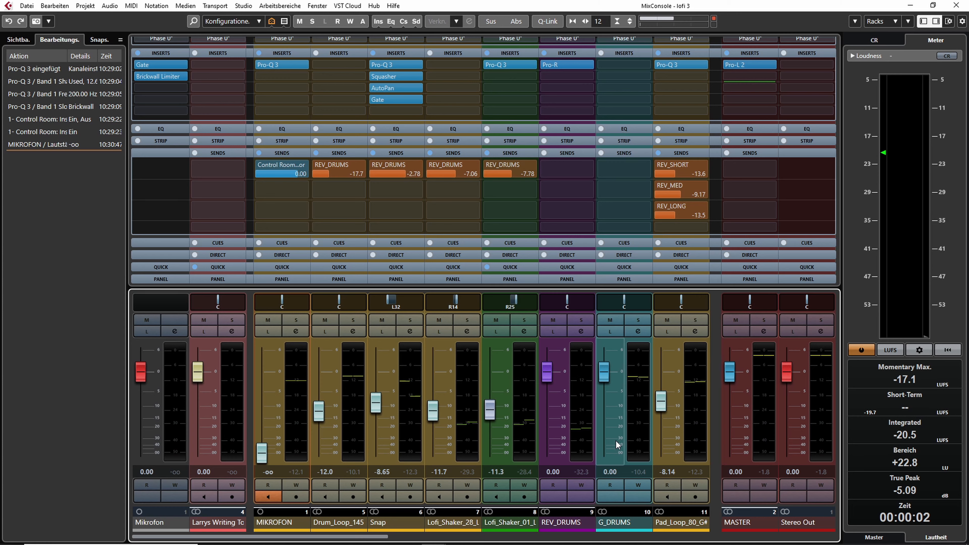
- Play the loop with the Pad_Loop_80_G#m channel soloed to examine how the other channels are muted, and release the solo
{"action": "key", "text": "space"}
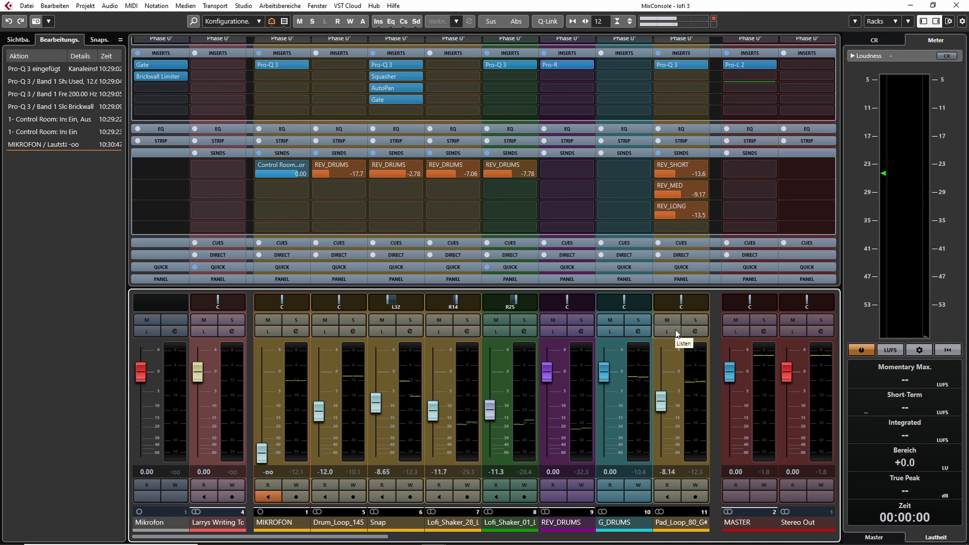
{"action": "left_click", "coordinate": [695, 320]}
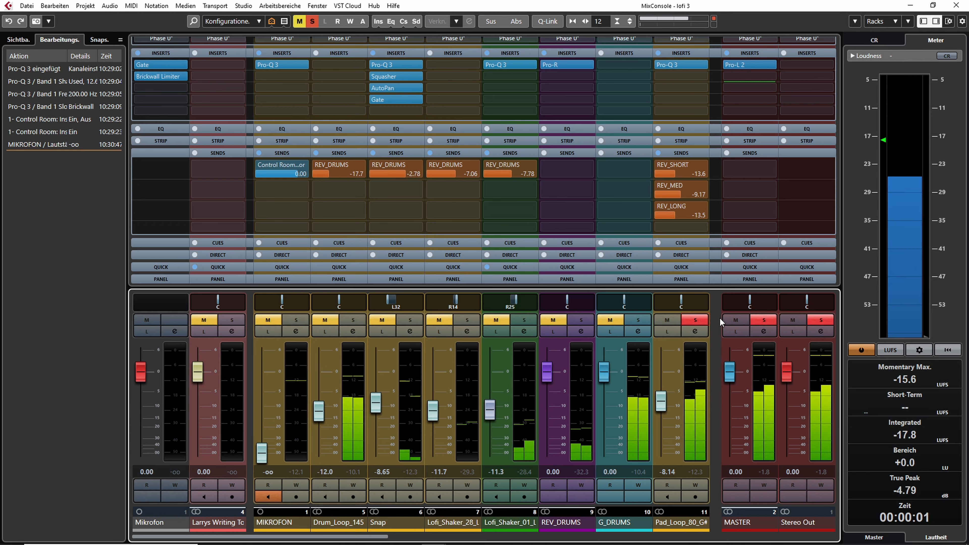
{"action": "left_click_drag", "start_coordinate": [355, 539], "coordinate": [542, 521]}
{"action": "scroll", "coordinate": [496, 513], "scroll_direction": "left", "scroll_amount": 4}
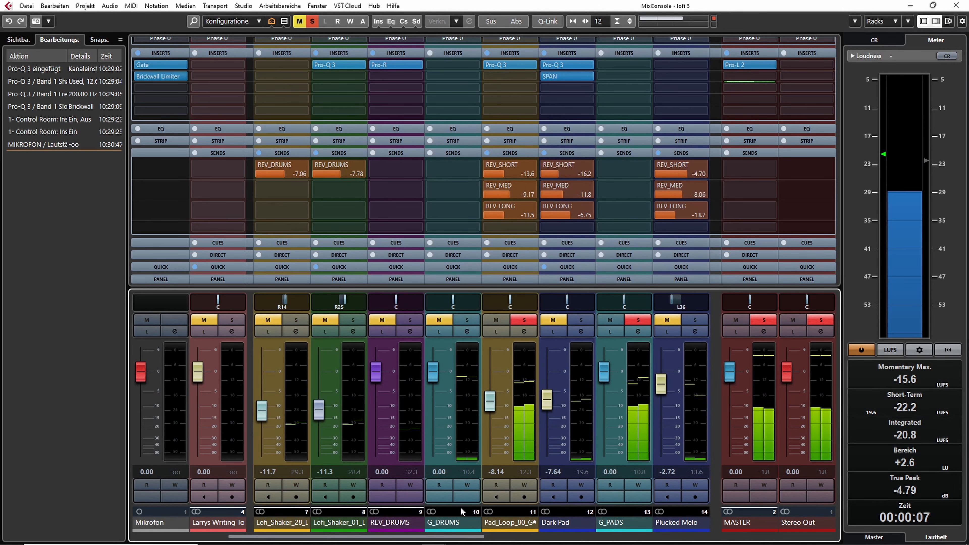
{"action": "left_click", "coordinate": [521, 319]}
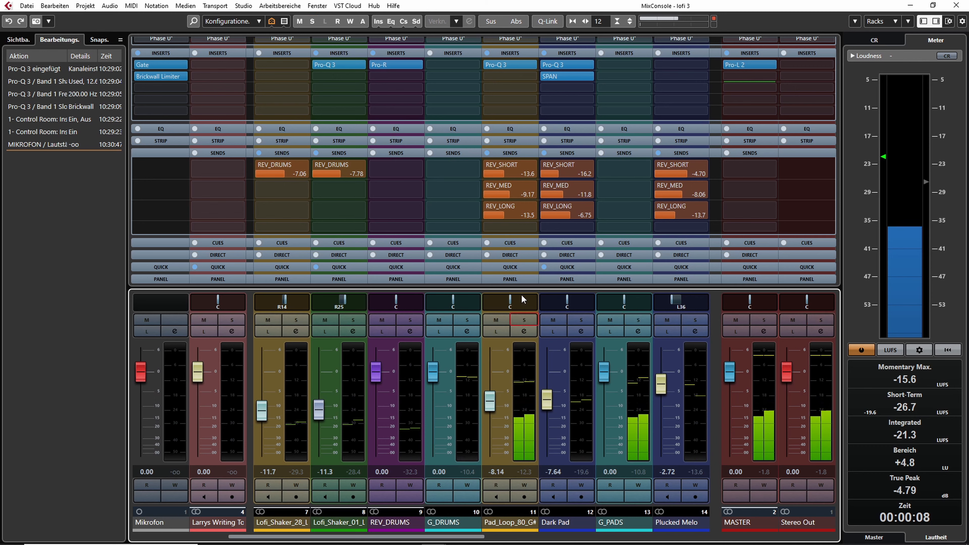
- Compare Listen with Solo on the Pad_Loop_80_G#m channel during playback, and turn both off
{"action": "left_click", "coordinate": [494, 330]}
{"action": "key", "text": "space"}
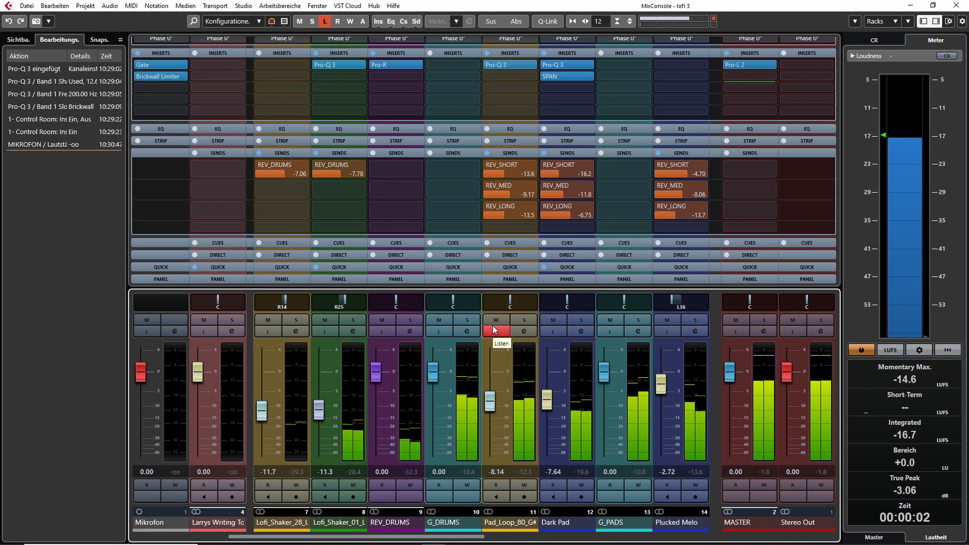
{"action": "left_click", "coordinate": [522, 319]}
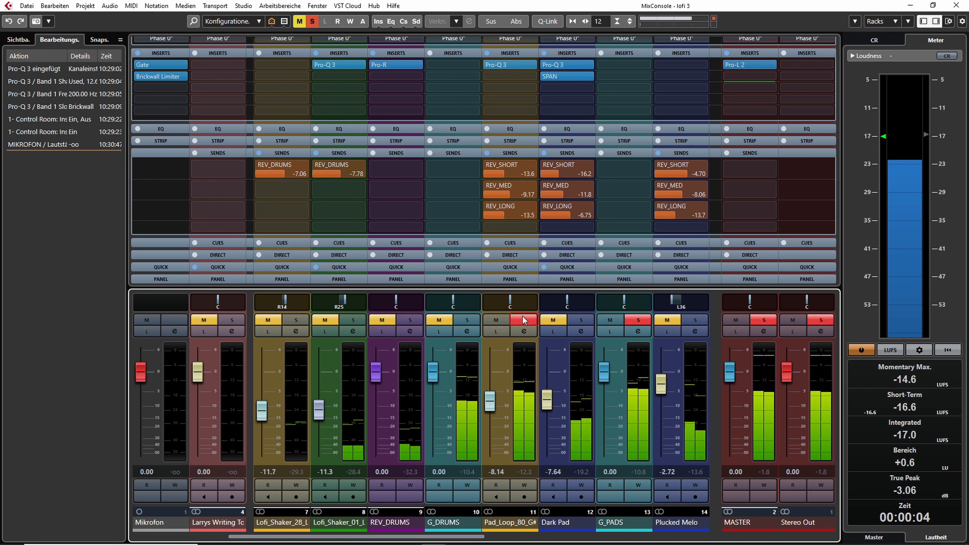
{"action": "left_click", "coordinate": [523, 316]}
{"action": "left_click", "coordinate": [495, 331]}
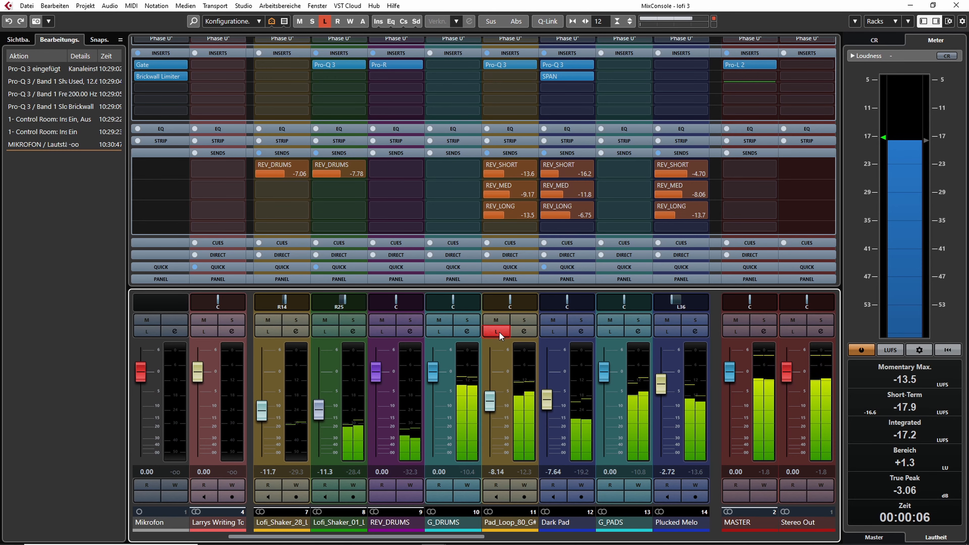
{"action": "left_click", "coordinate": [497, 331]}
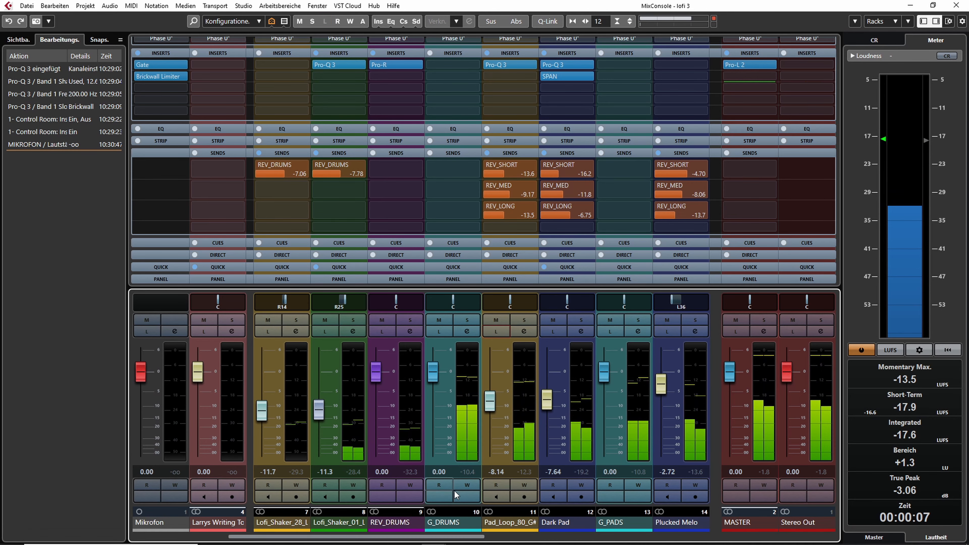
- Solo the REV_MED reverb channel during playback to check how its signal and the source channels behave
{"action": "left_click_drag", "start_coordinate": [473, 538], "coordinate": [842, 538]}
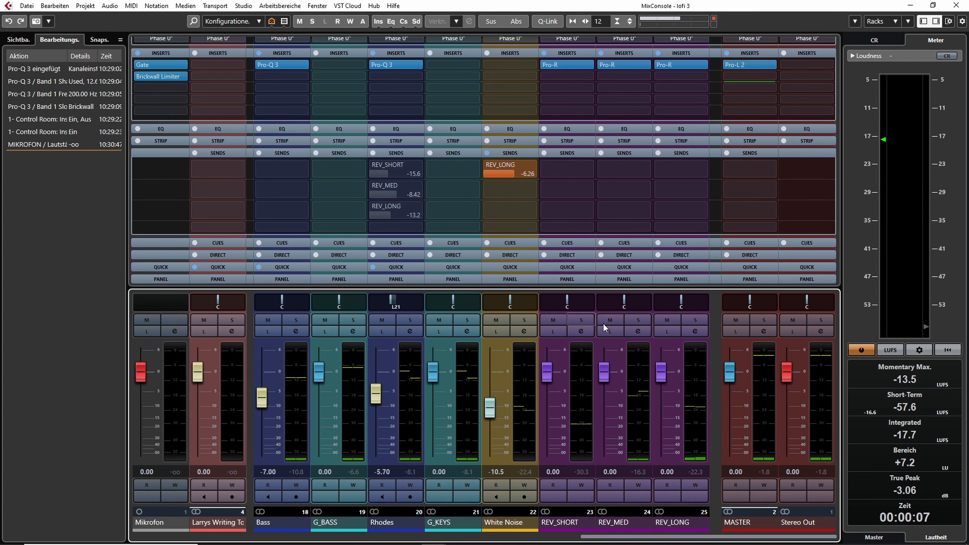
{"action": "key", "text": "space"}
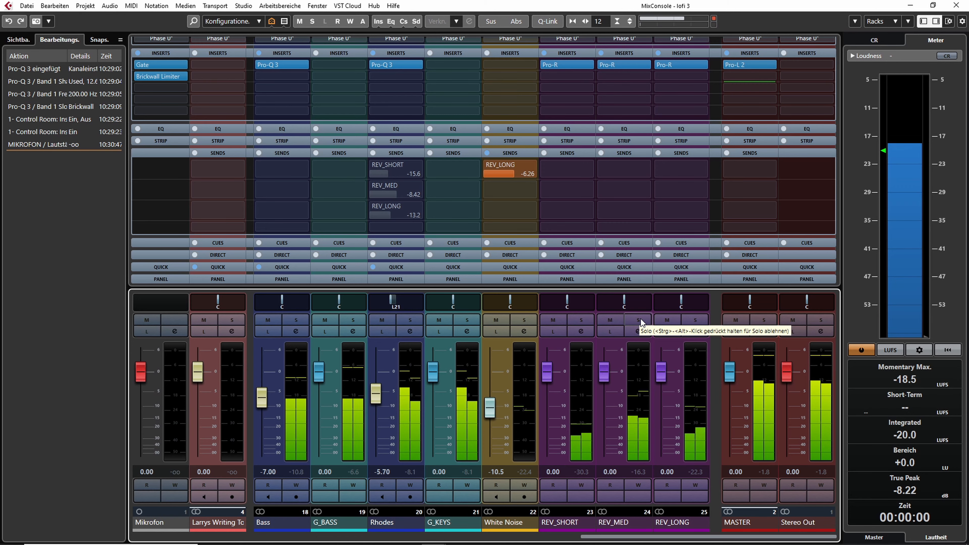
{"action": "left_click", "coordinate": [639, 319]}
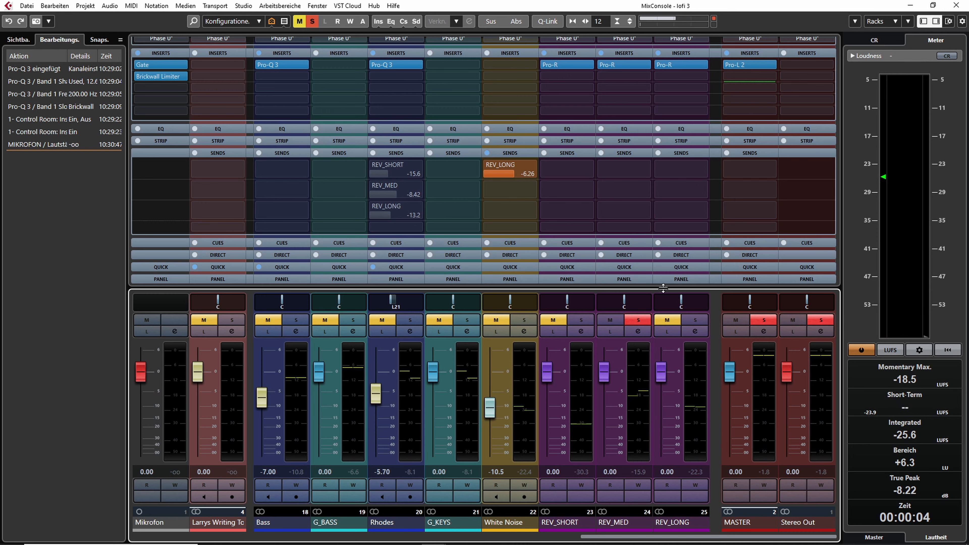
- Replace the solo on REV_MED with Listen, play the loop to compare it with Solo, and turn both off
{"action": "left_click", "coordinate": [635, 320]}
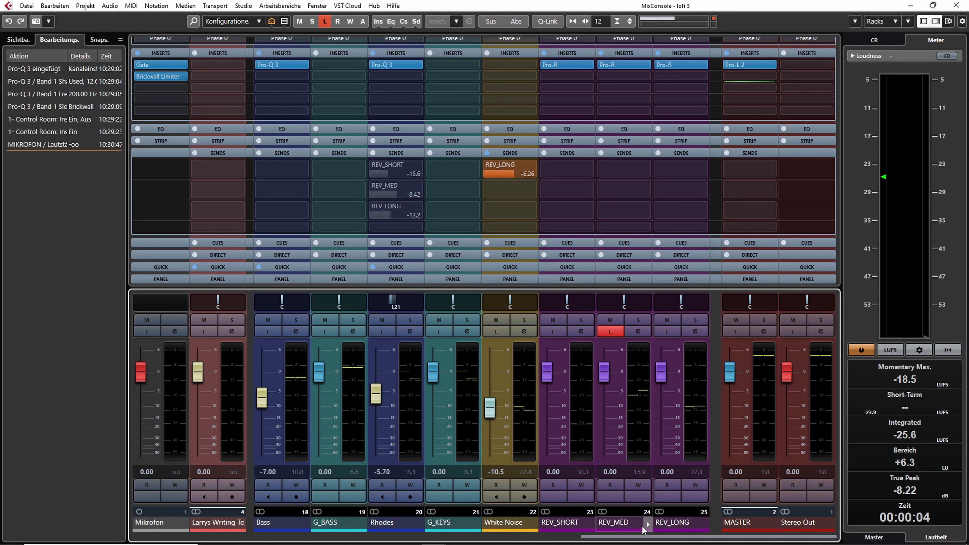
{"action": "key", "text": "space"}
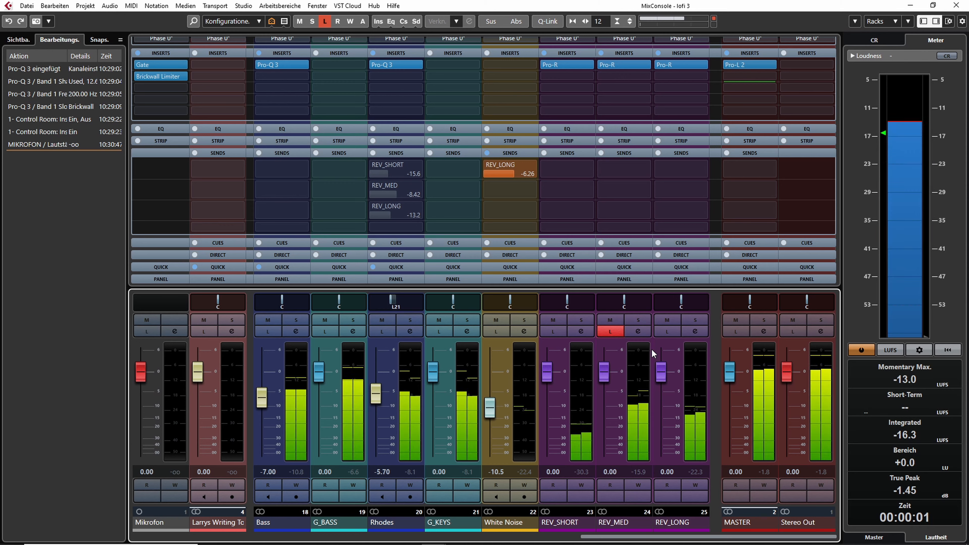
{"action": "left_click", "coordinate": [610, 331]}
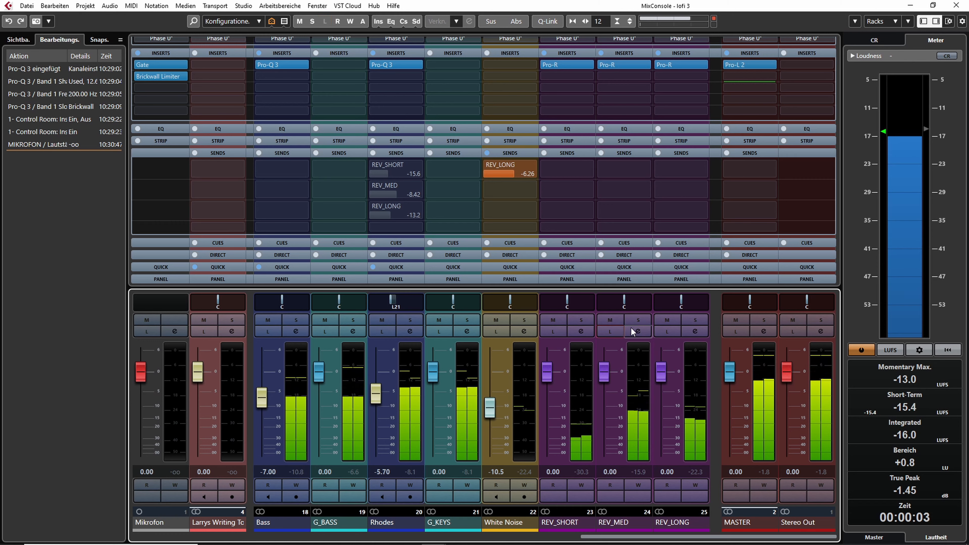
{"action": "left_click", "coordinate": [638, 320]}
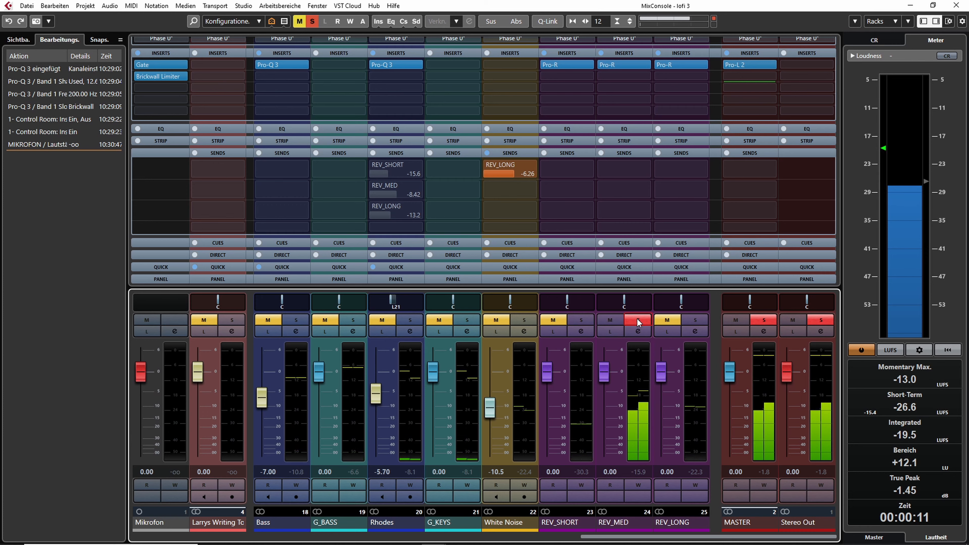
{"action": "left_click", "coordinate": [637, 320]}
- Move the MixConsole aside to examine the Control Room insert effects and level, and bring it back over the project window
{"action": "left_click_drag", "start_coordinate": [732, 5], "coordinate": [968, 6]}
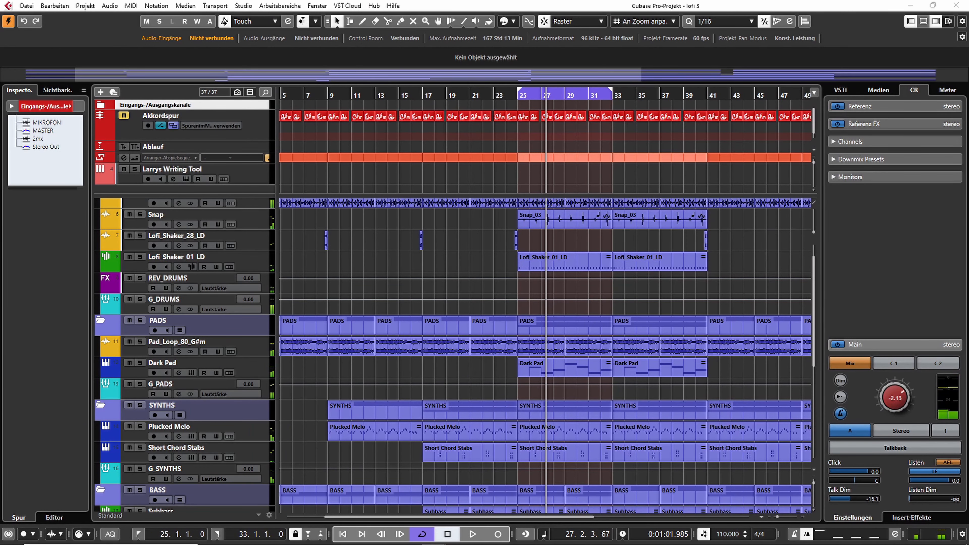
{"action": "left_click", "coordinate": [905, 516]}
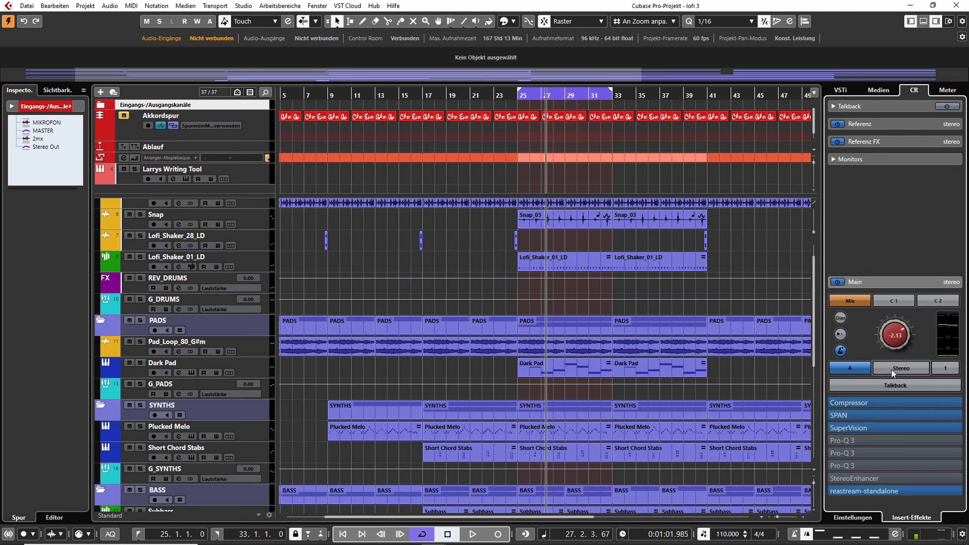
{"action": "mouse_move", "coordinate": [891, 439]}
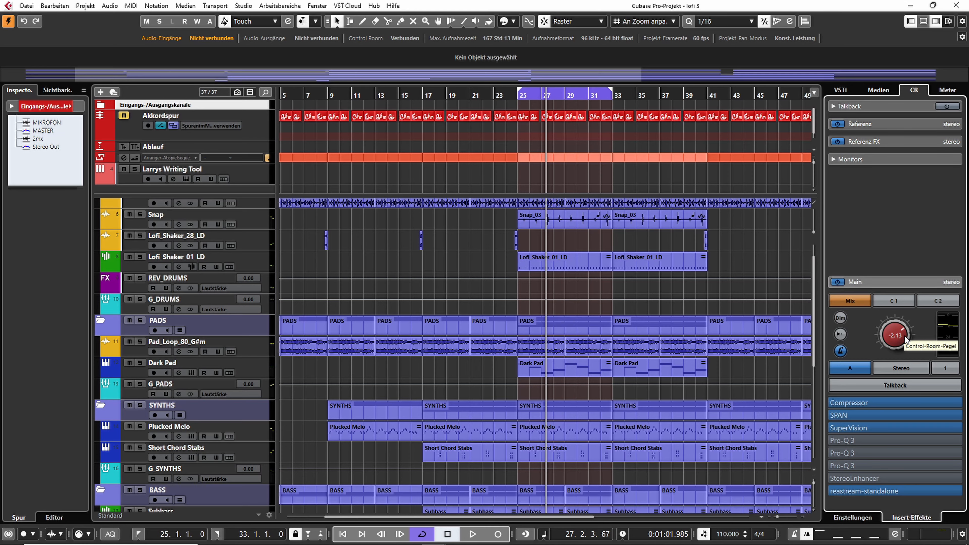
{"action": "left_click_drag", "start_coordinate": [968, 90], "coordinate": [931, 1]}
{"action": "left_click", "coordinate": [909, 5]}
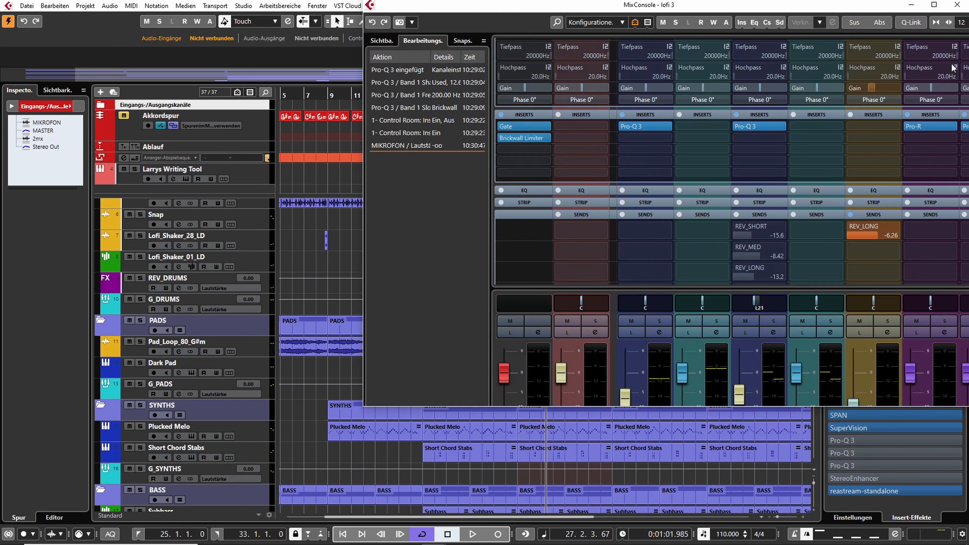